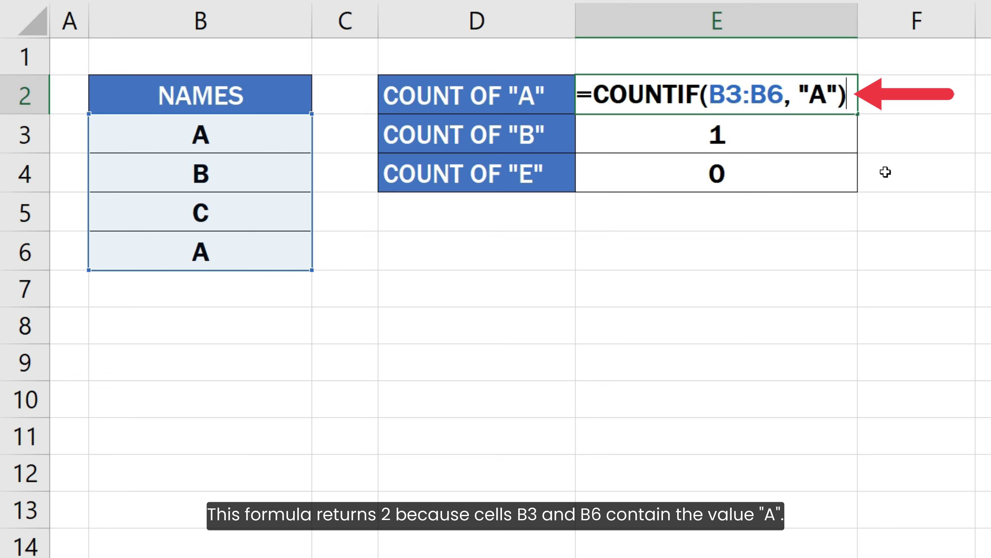
Examine the COUNTIF formulas that count "A", "B" and "E" in cells E2 to E4.
key(Return)
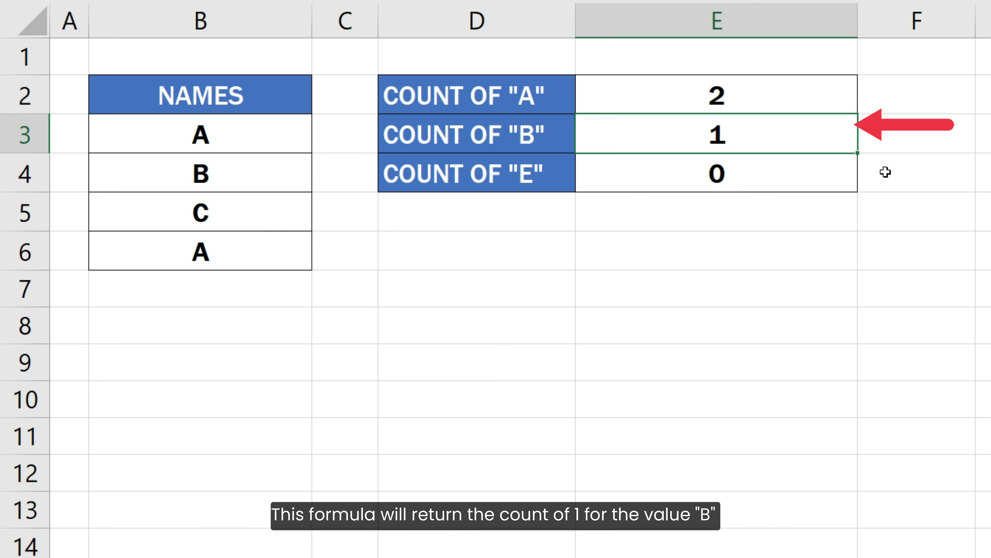
key(F2)
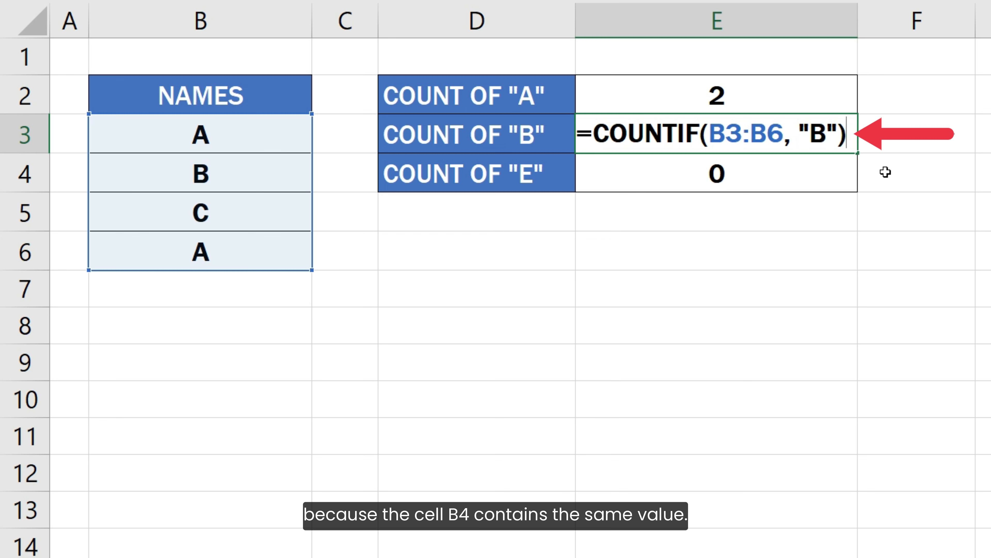
key(Return)
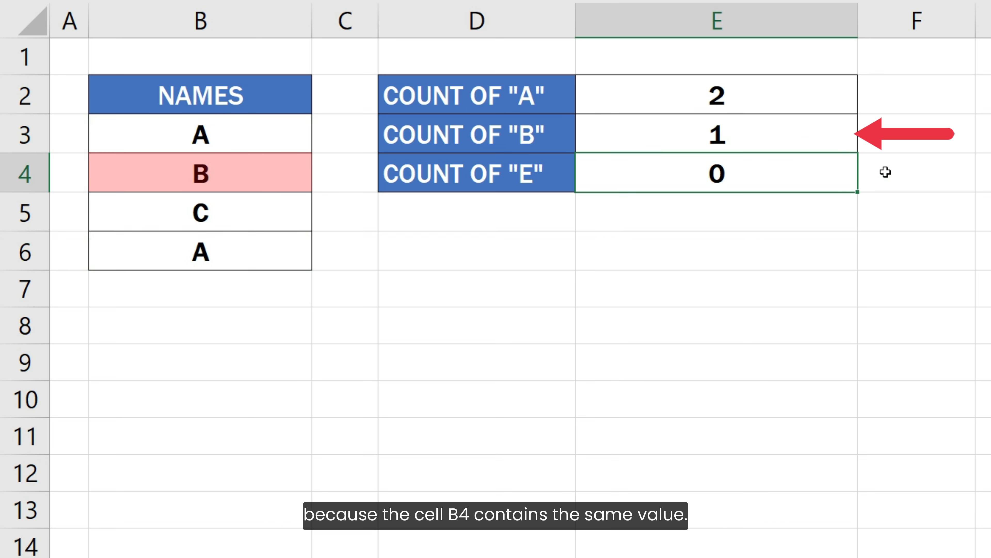
key(F2)
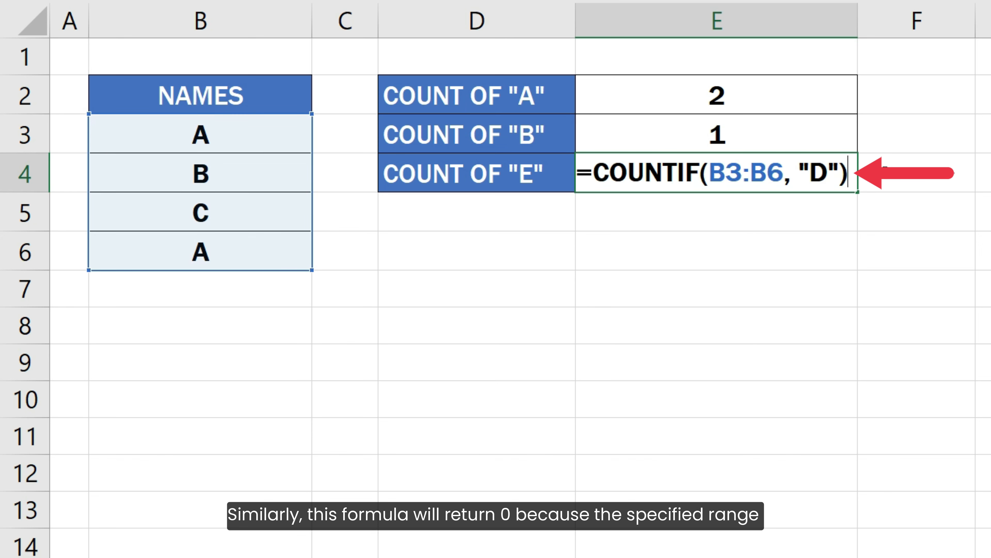
key(Return)
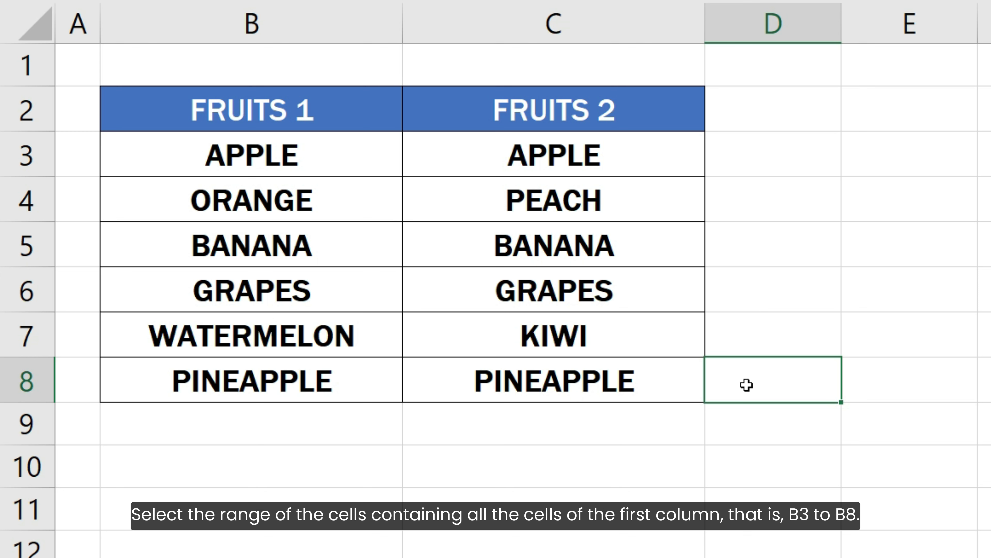
Start a new conditional formatting rule for B3:B8 that uses a formula to determine which cells to format.
drag(372, 155, 380, 382)
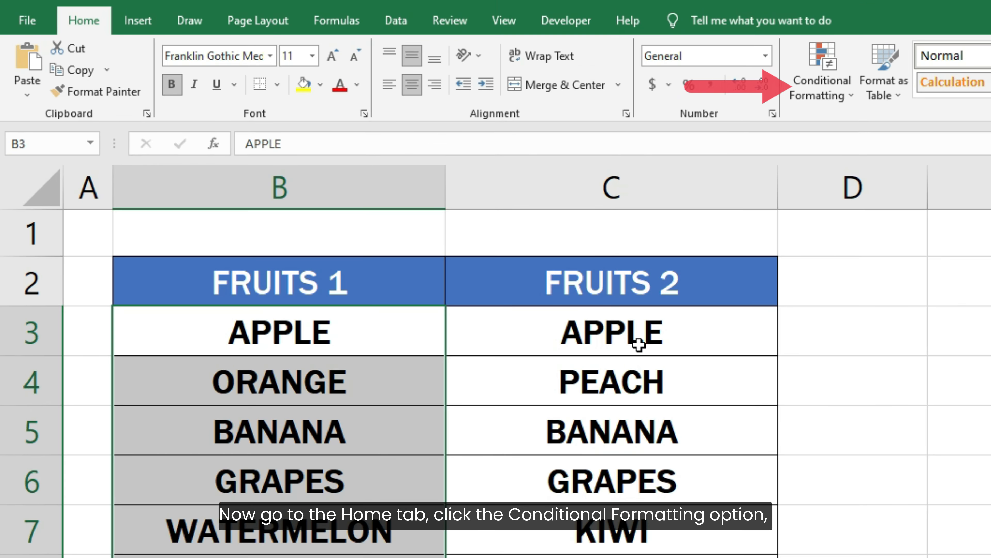
click(802, 96)
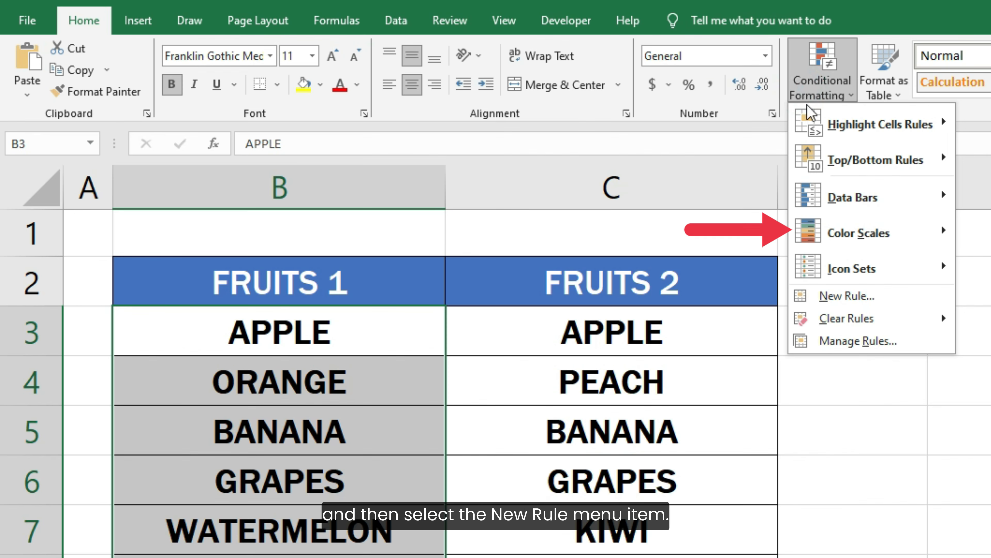
click(847, 296)
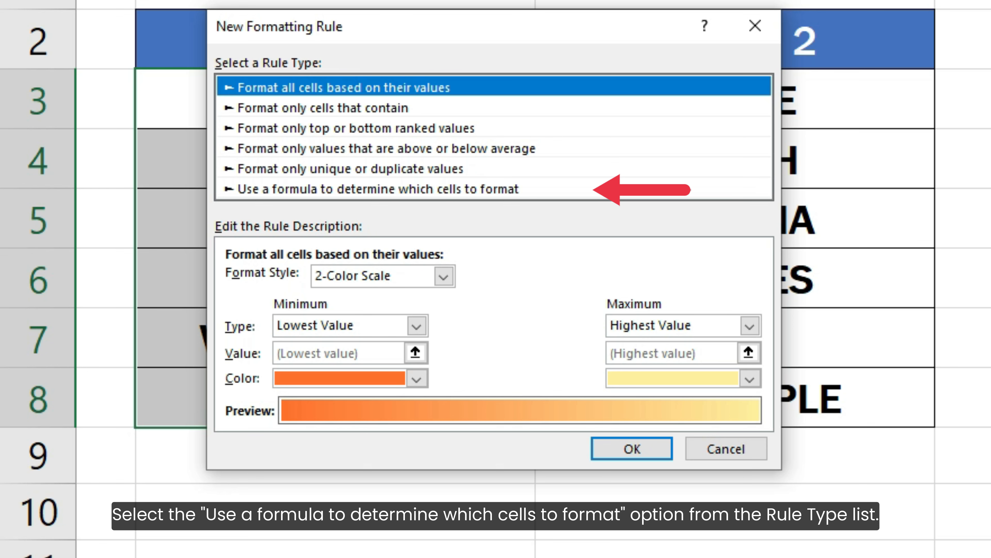
click(510, 192)
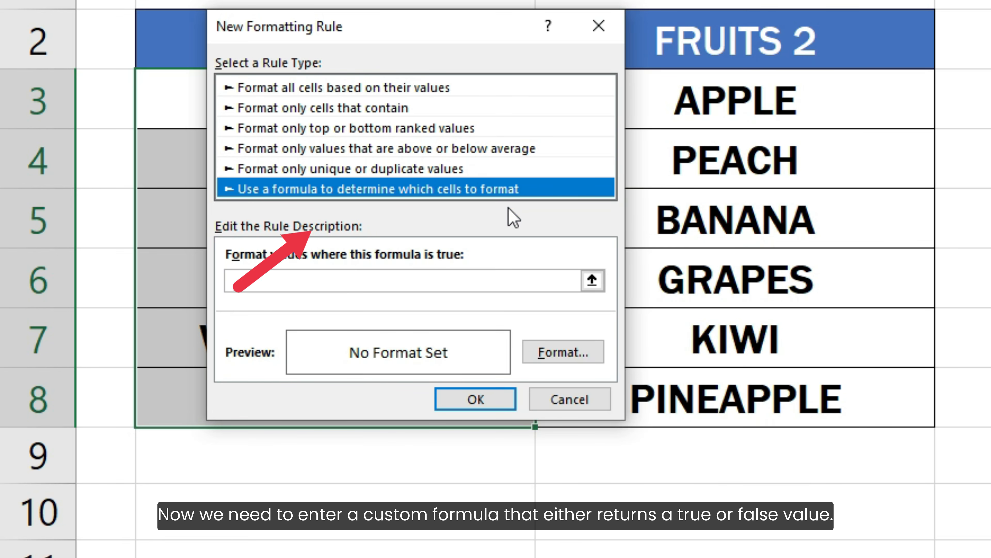
Enter =COUNTIF(C3:C8, B3) = 0 as the rule's formula.
click(508, 280)
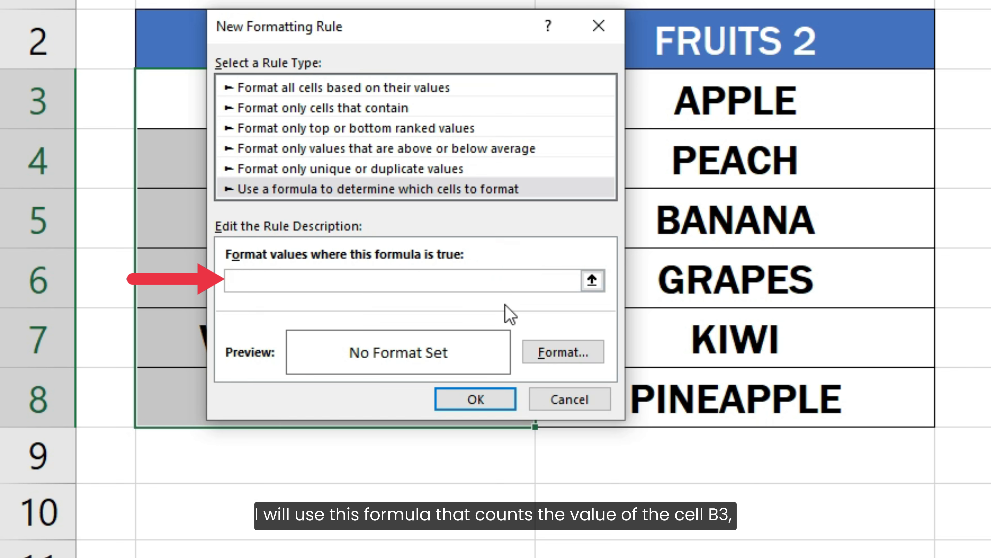
text(=COUNTIF(C3:C)
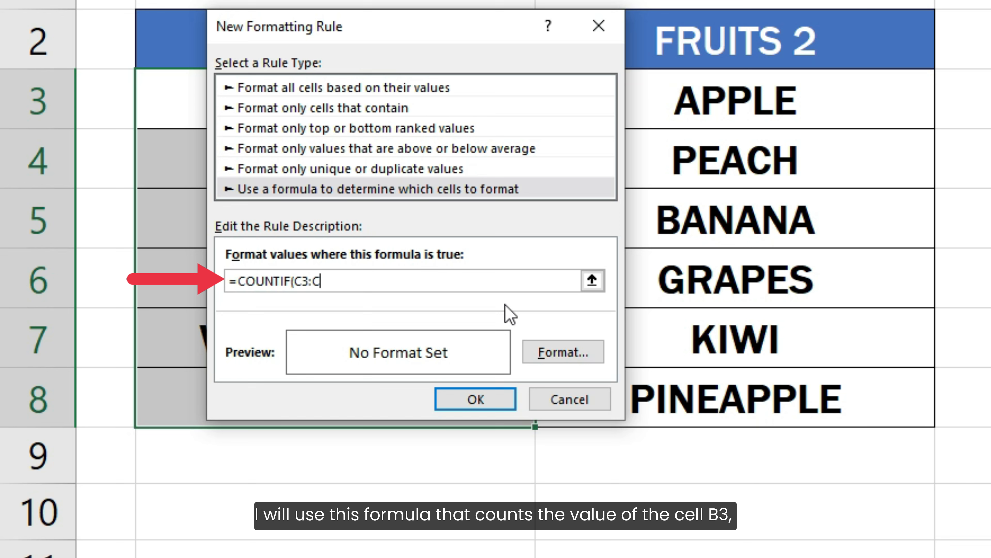
text(8, B3) = 0)
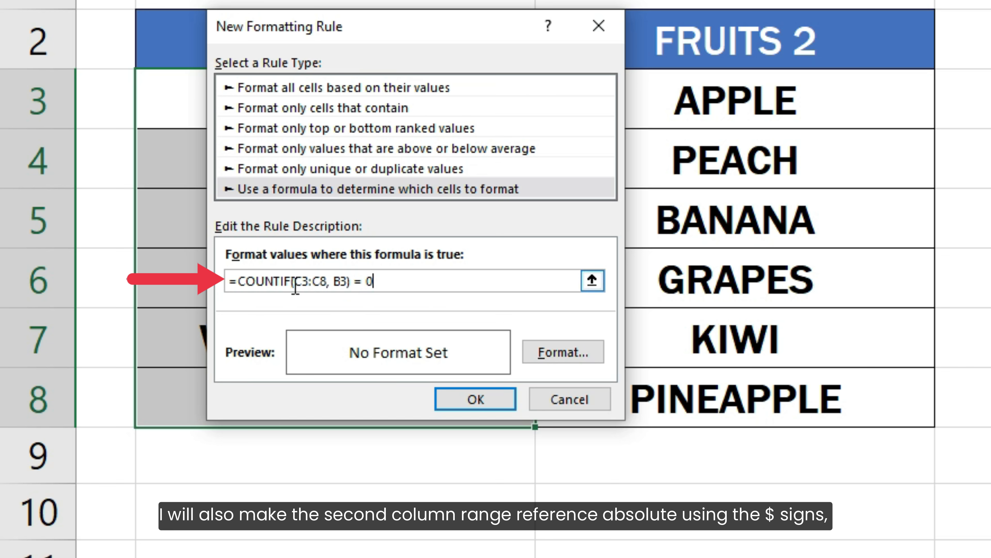
Make the C3:C8 range in the rule's formula absolute, as $C$3:$C$8.
click(293, 280)
text($)
click(308, 281)
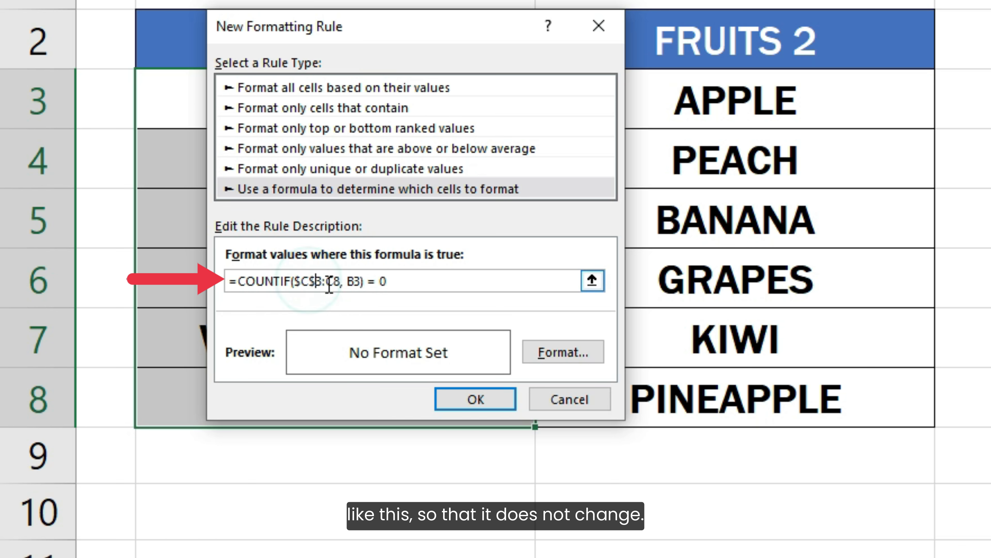
text($)
click(325, 280)
text($)
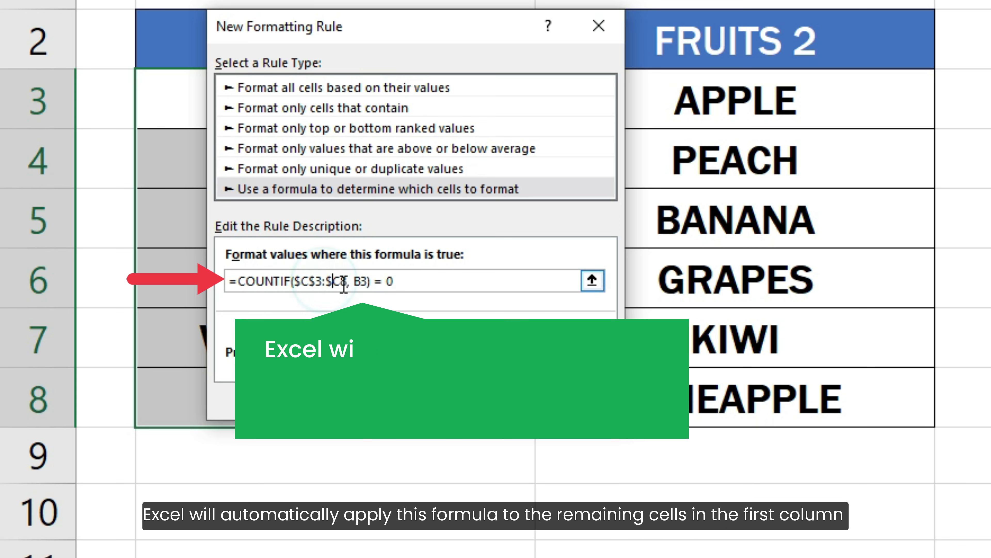
click(339, 280)
text($)
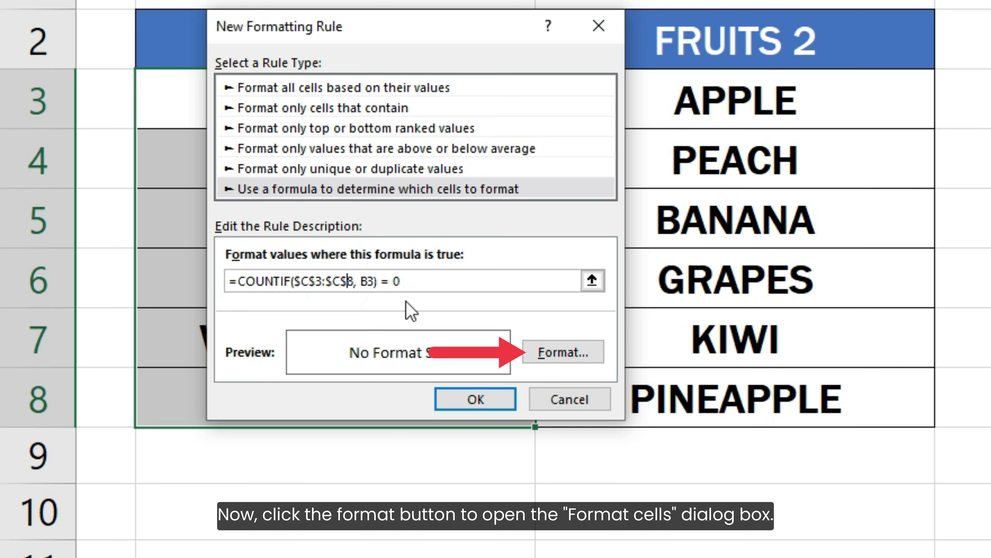
Give the rule the lightest orange theme color as cell fill and apply it to the FRUITS 1 cells.
click(539, 350)
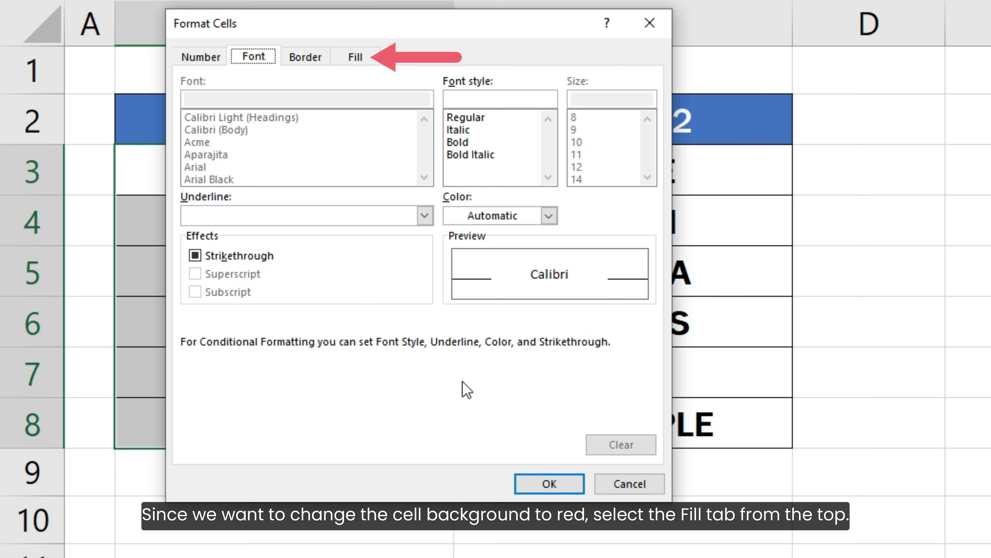
click(355, 57)
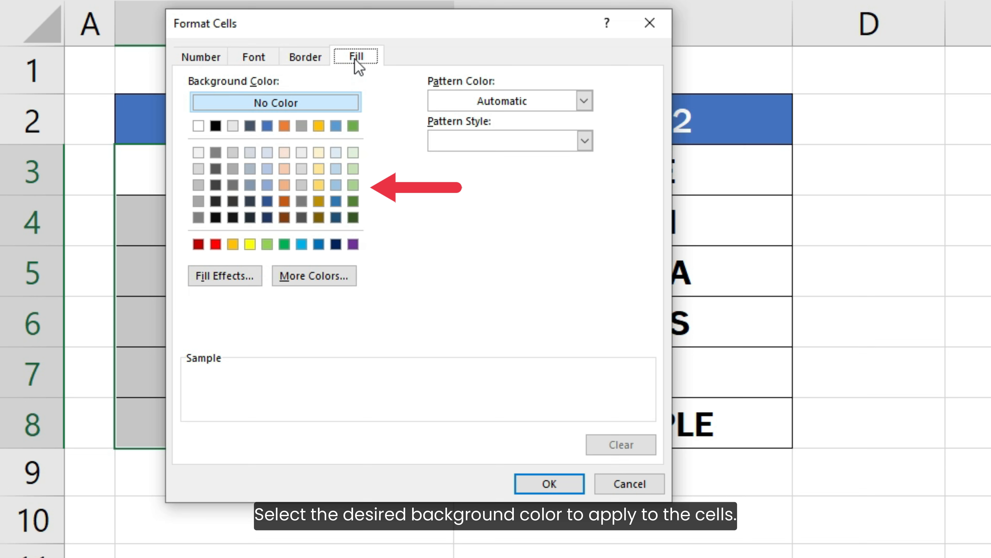
click(285, 152)
click(285, 152)
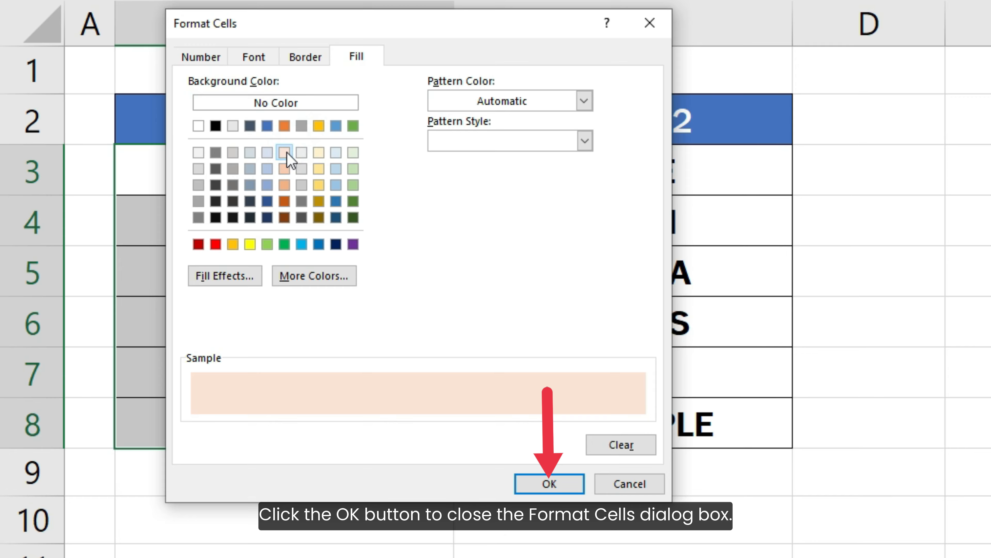
click(546, 485)
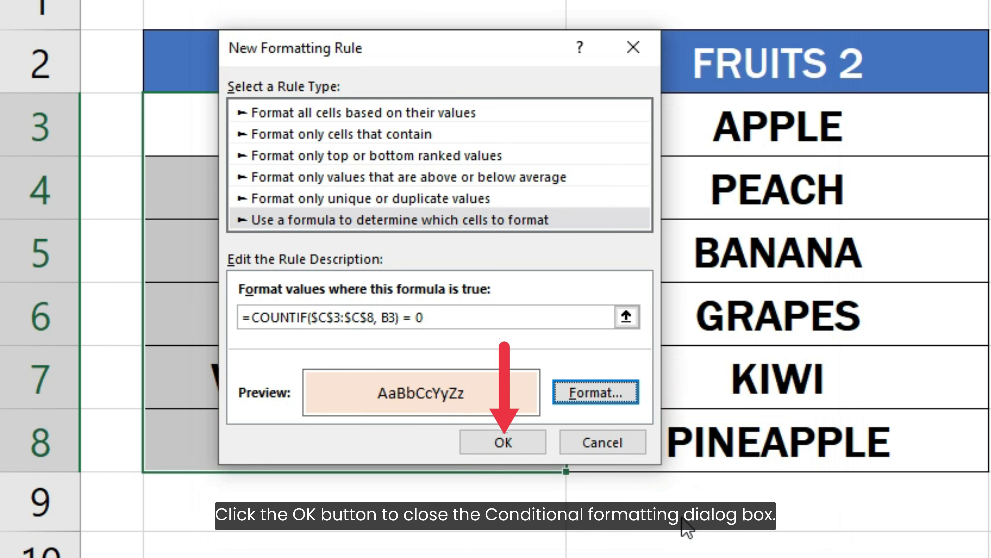
click(507, 442)
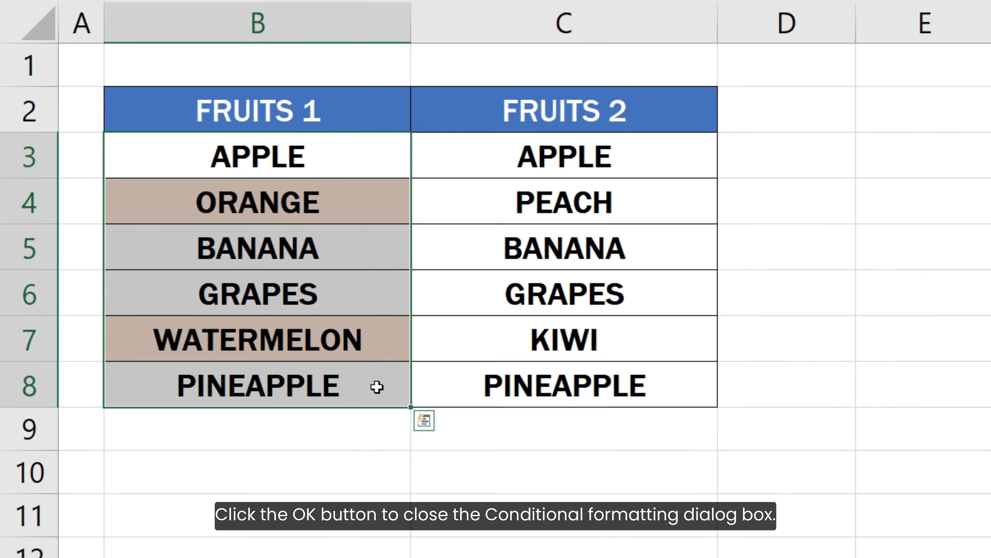
click(743, 384)
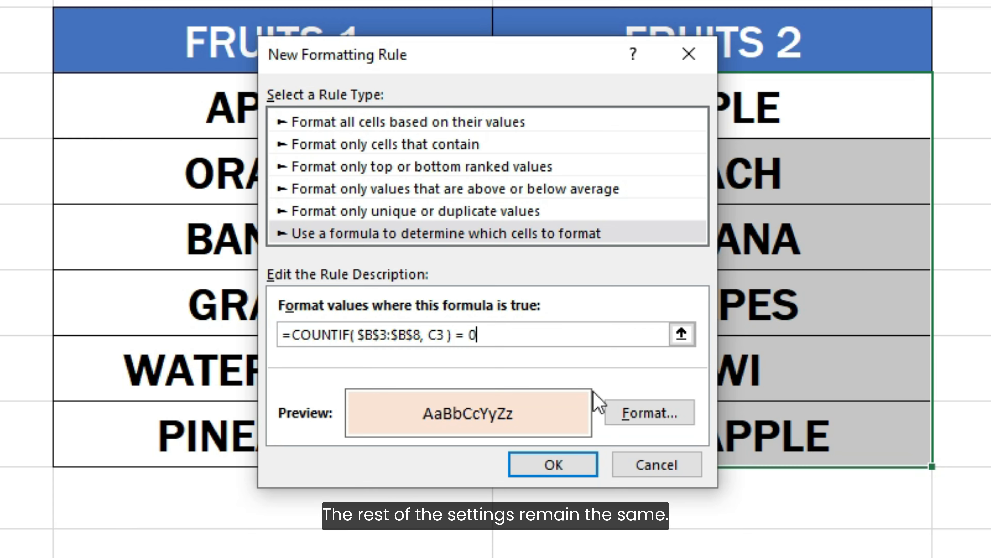
Apply the rule =COUNTIF( $B$3:$B$8, C3 ) = 0 with the light orange fill to the FRUITS 2 cells C3:C8.
click(571, 471)
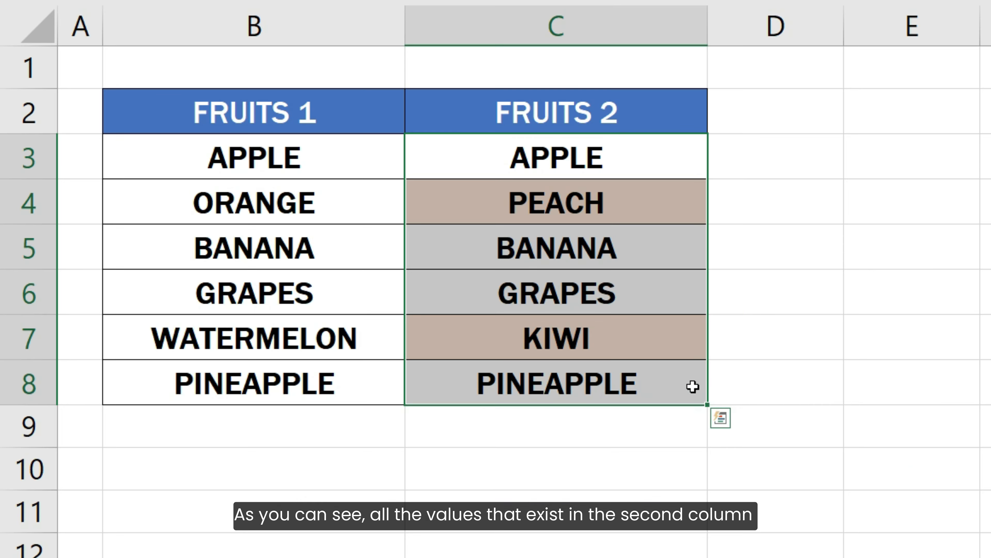
click(869, 412)
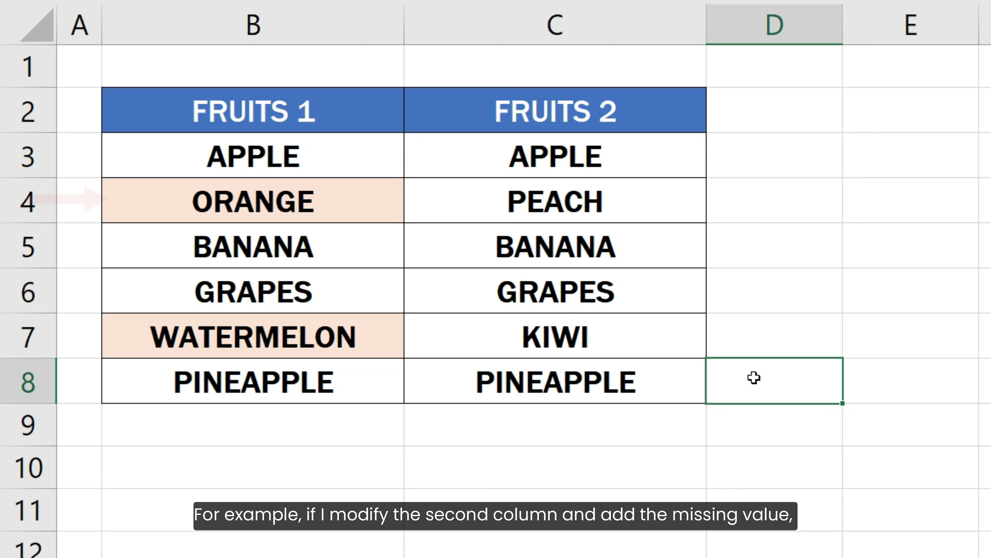
Replace the value in cell C7 of the FRUITS 2 column with ORANGE.
drag(748, 374, 686, 341)
click(688, 339)
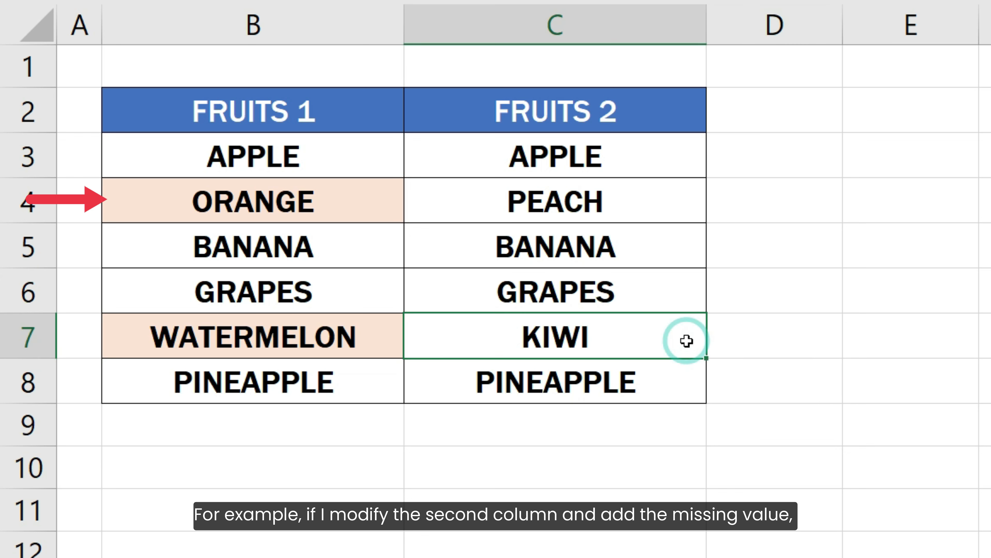
text(ORANGE)
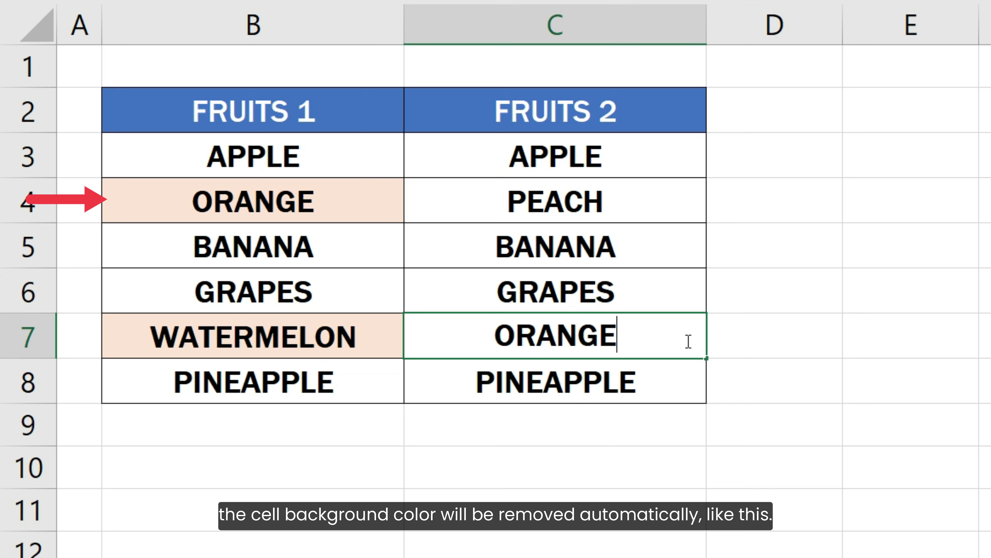
key(Return)
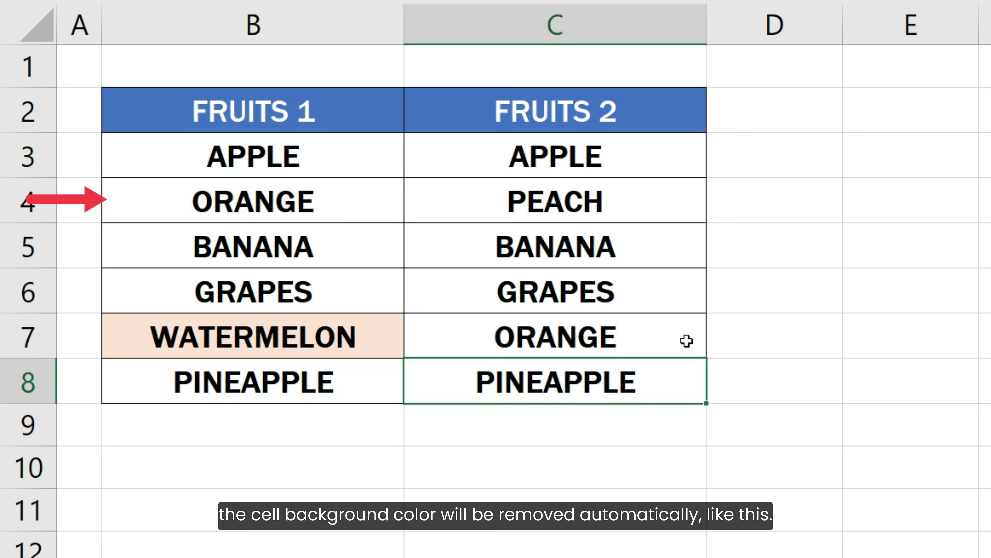
Replace the value in cell C5 of the FRUITS 2 column with KIWI.
click(632, 247)
text(KIWI)
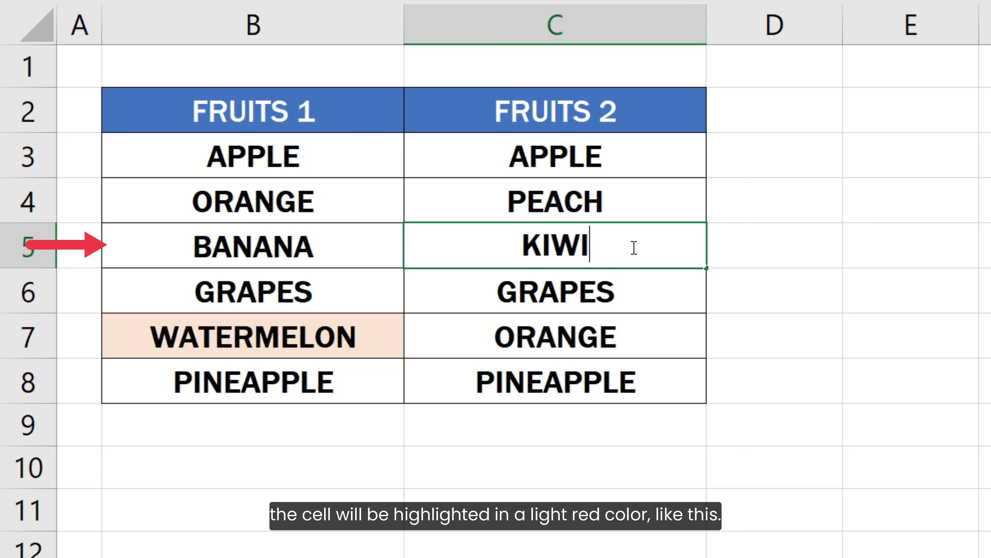
key(Return)
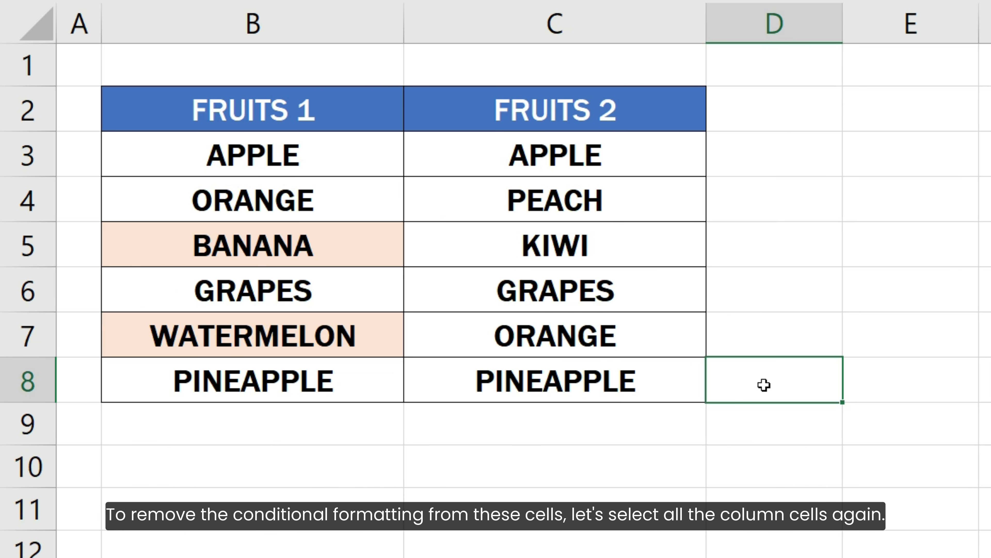
Clear the conditional formatting rules from the FRUITS 1 cells B3:B8 only.
drag(354, 163, 382, 383)
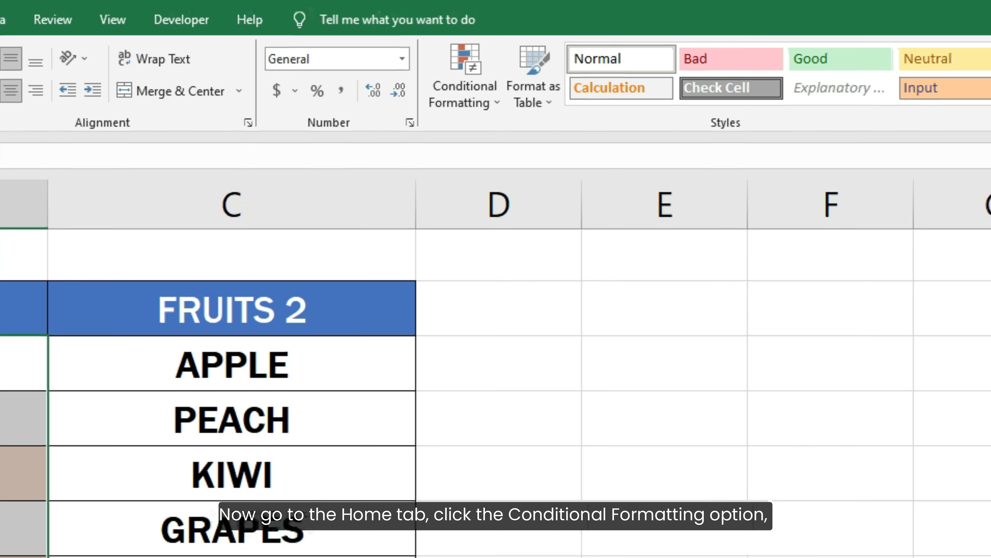
click(456, 104)
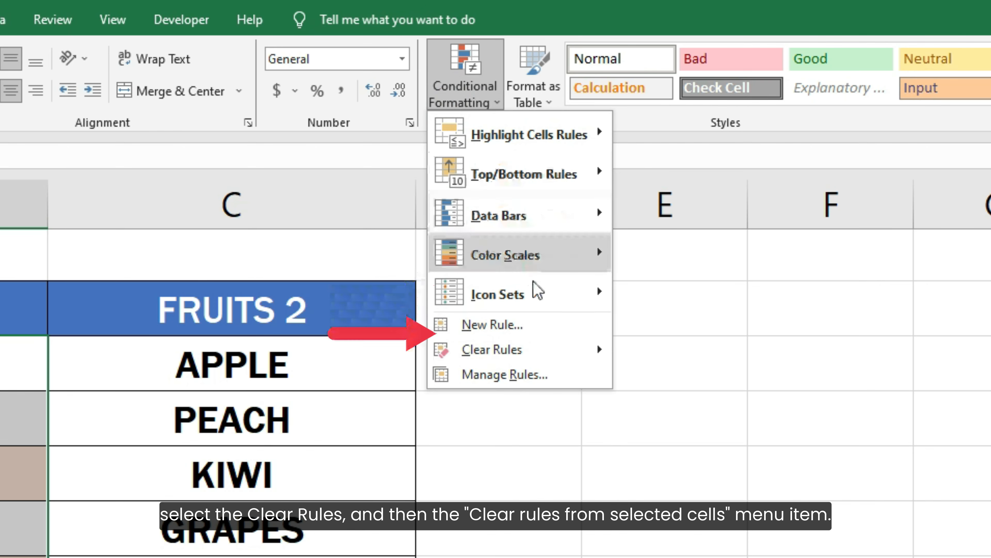
mouse_move(544, 350)
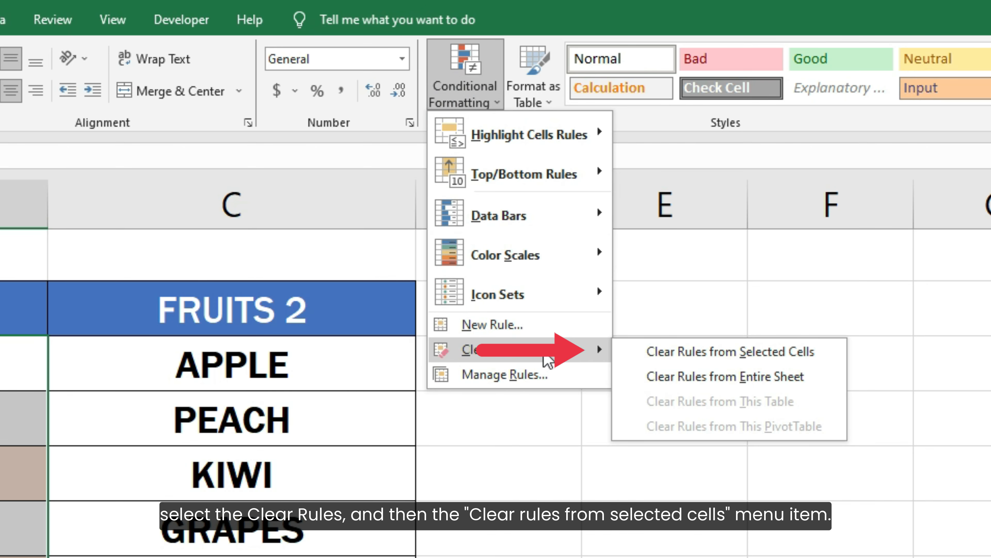
click(643, 352)
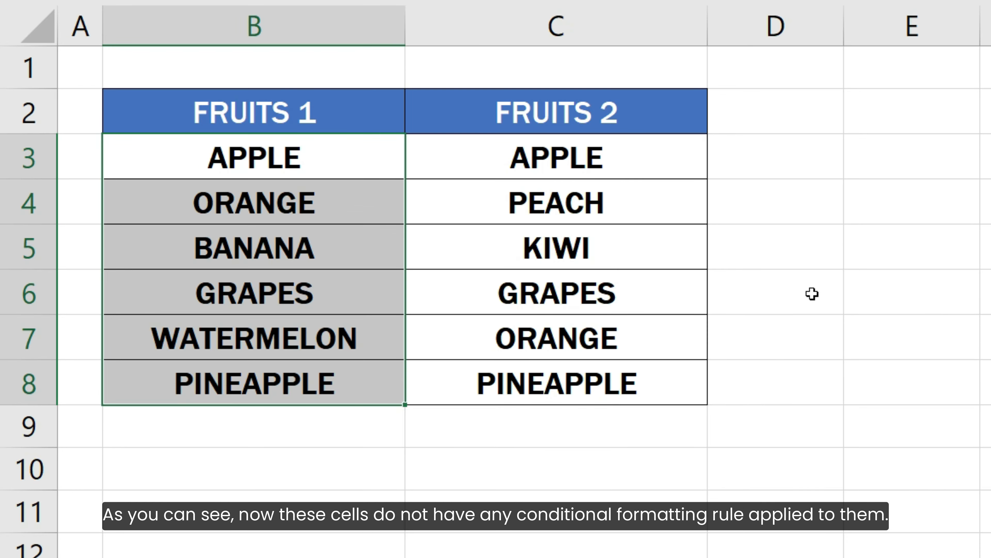
click(727, 438)
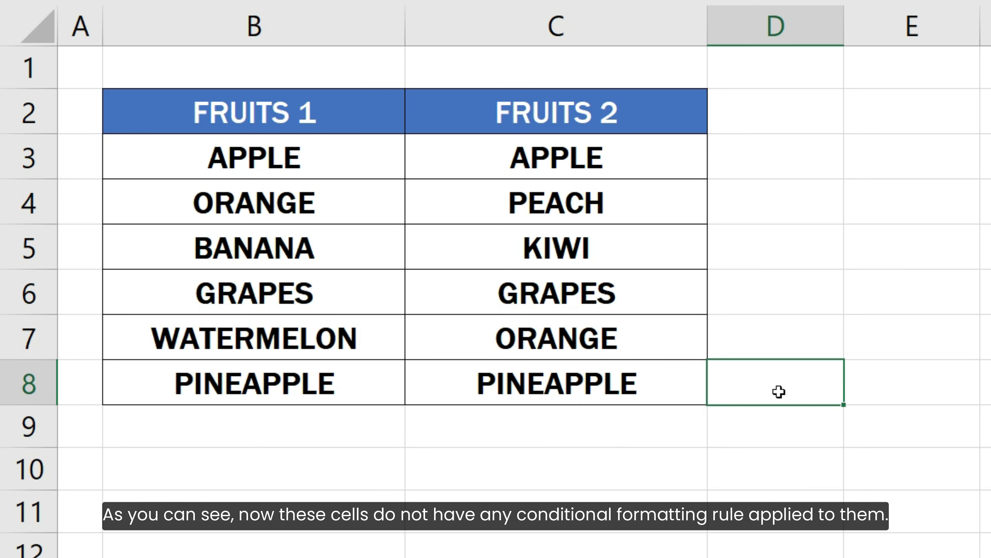